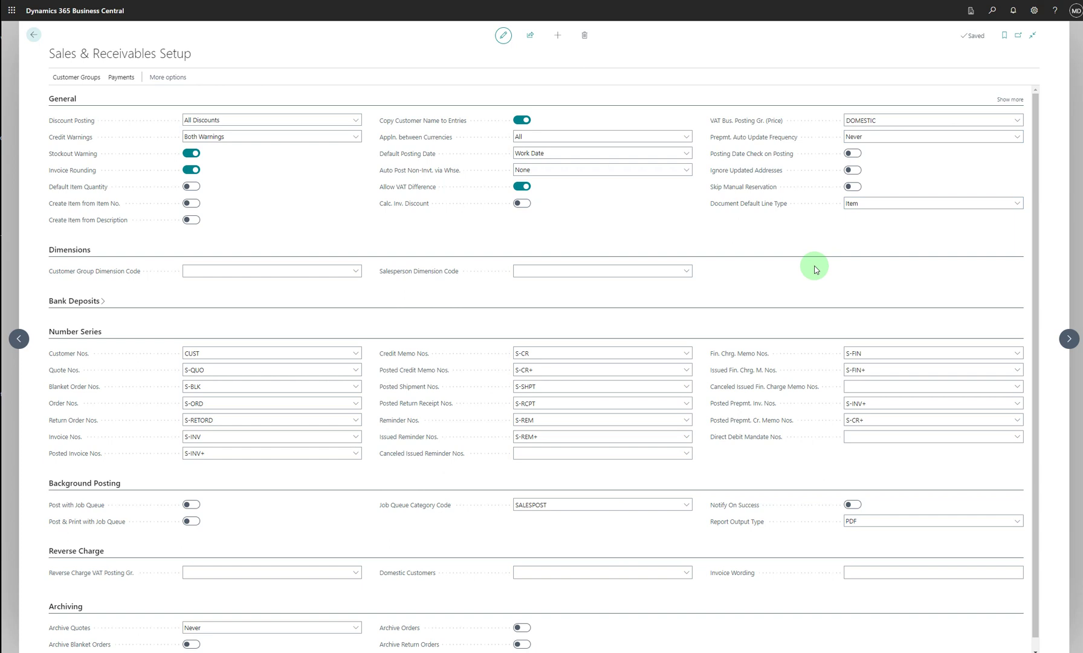
Examine the available options for Discount Posting and Credit Warnings in the General section without changing them
{"action": "left_click", "coordinate": [249, 120]}
{"action": "triple_click", "coordinate": [152, 55]}
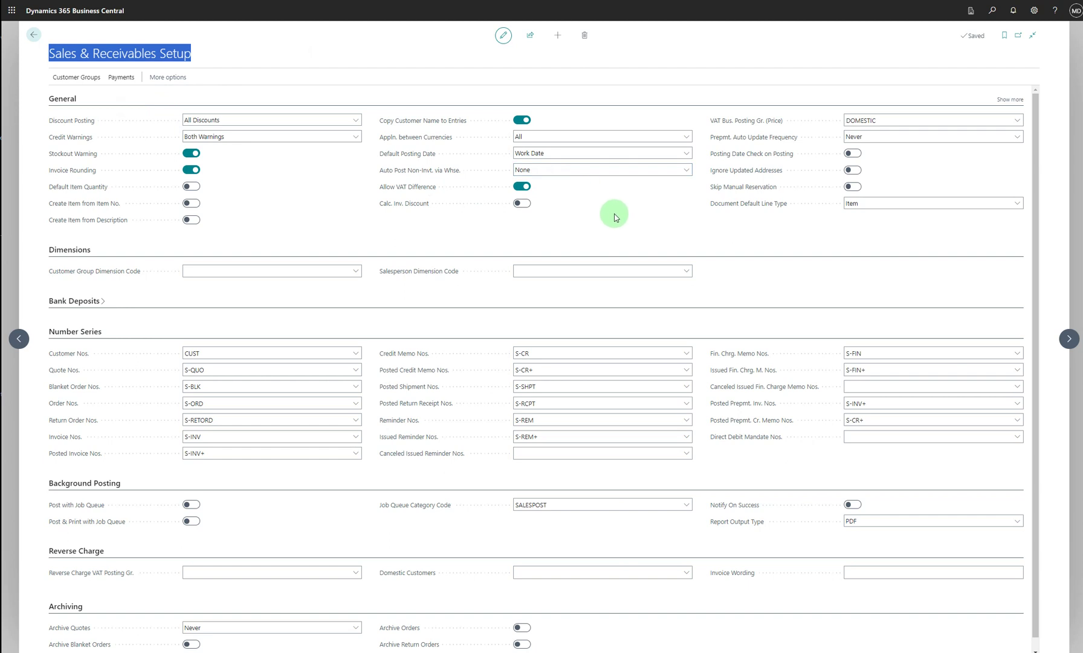
{"action": "left_click", "coordinate": [354, 124]}
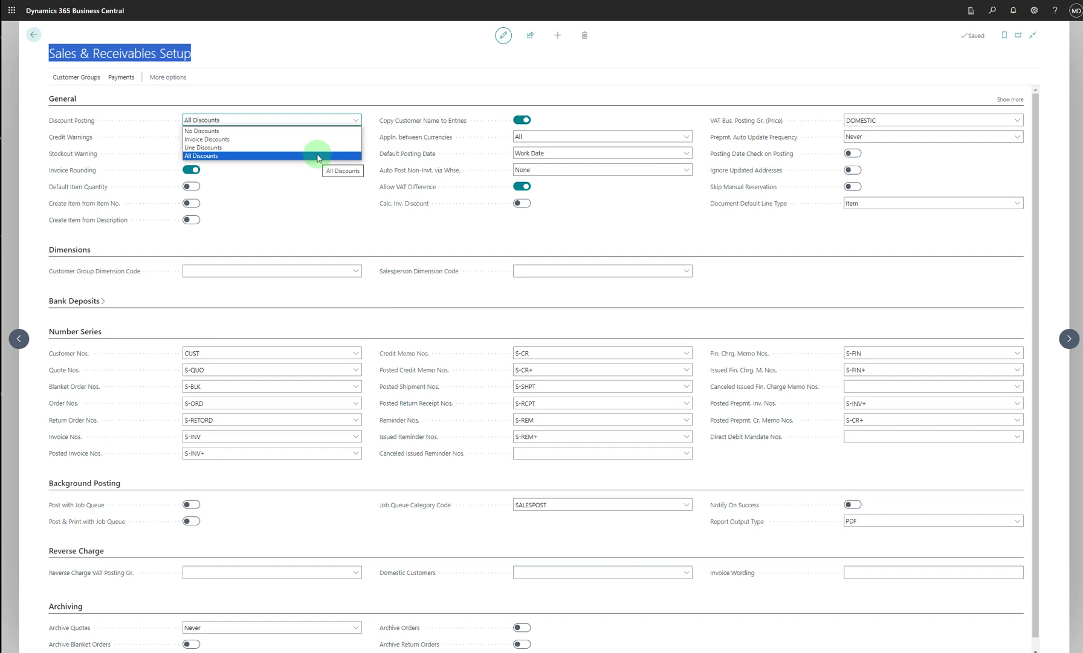
{"action": "left_click", "coordinate": [330, 182]}
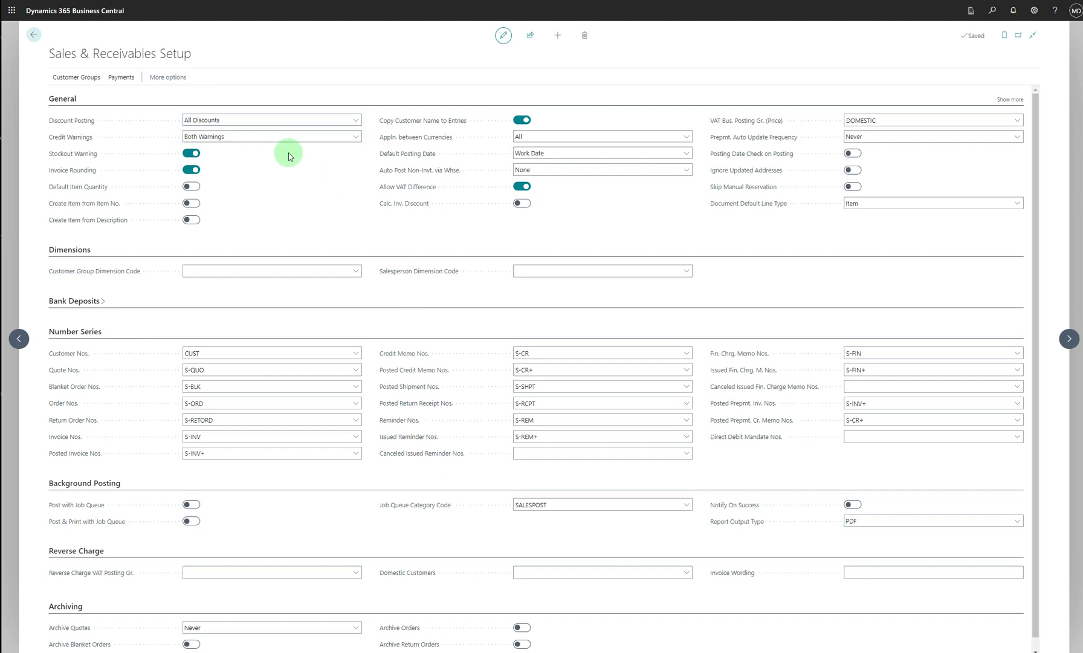
{"action": "left_click", "coordinate": [355, 138]}
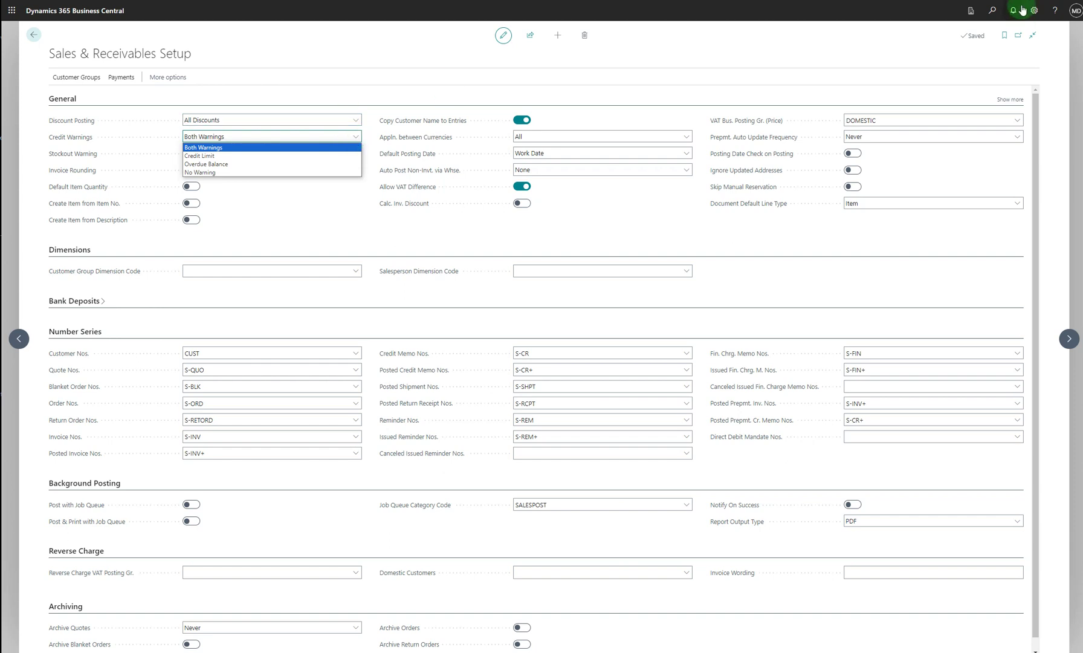
{"action": "key", "text": "Escape"}
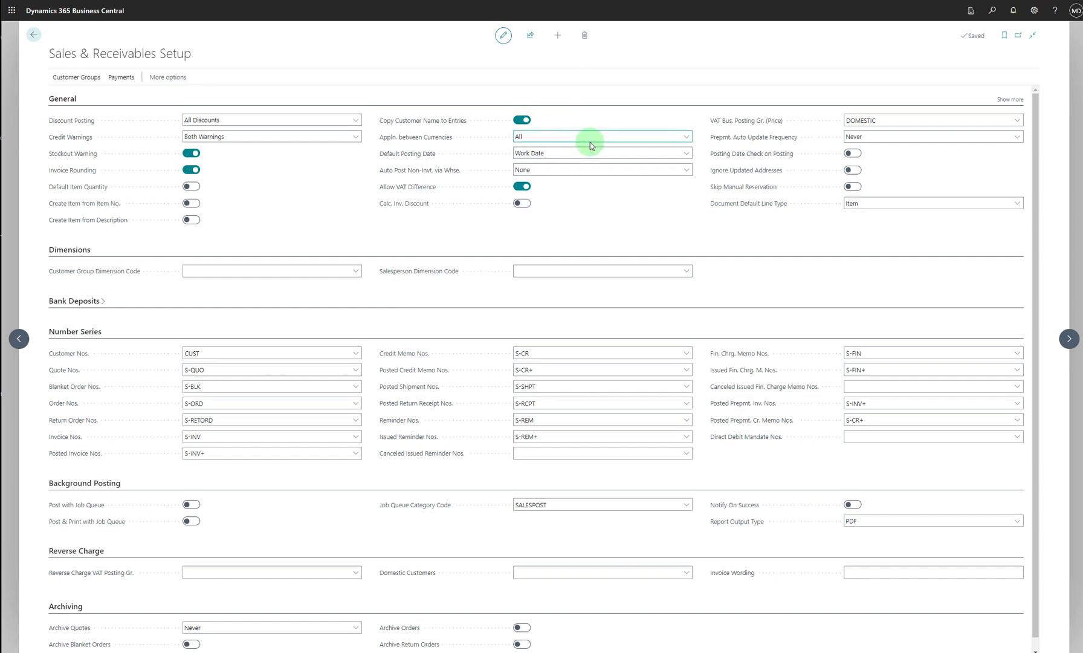
Examine the choices for Appln. between Currencies and Default Posting Date, leaving both settings as they are
{"action": "left_click", "coordinate": [685, 139]}
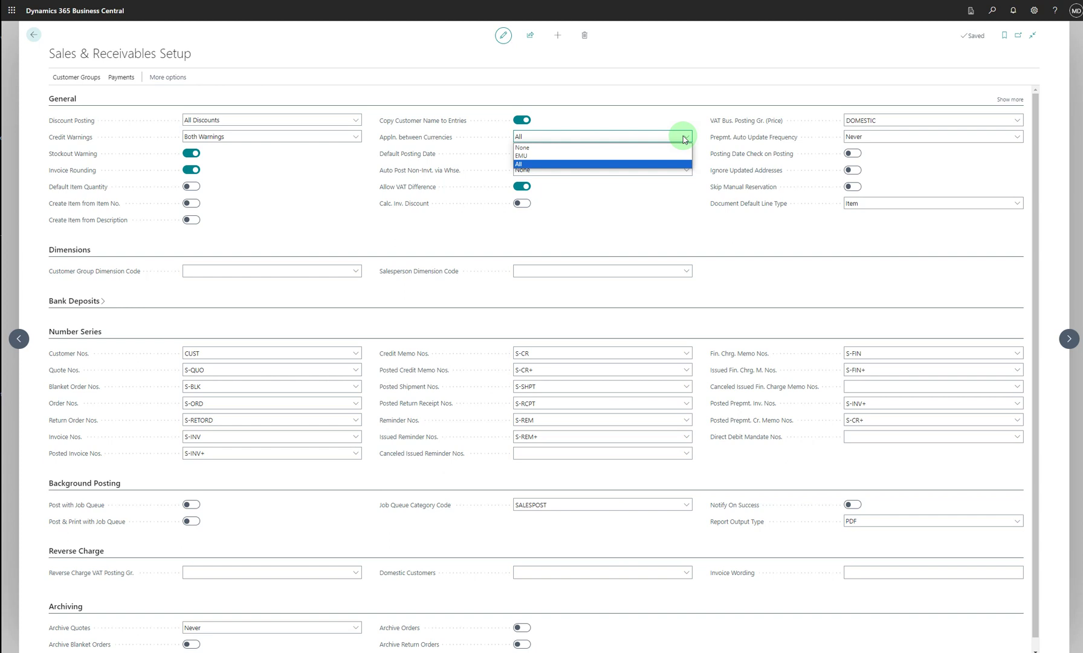
{"action": "left_click", "coordinate": [679, 192]}
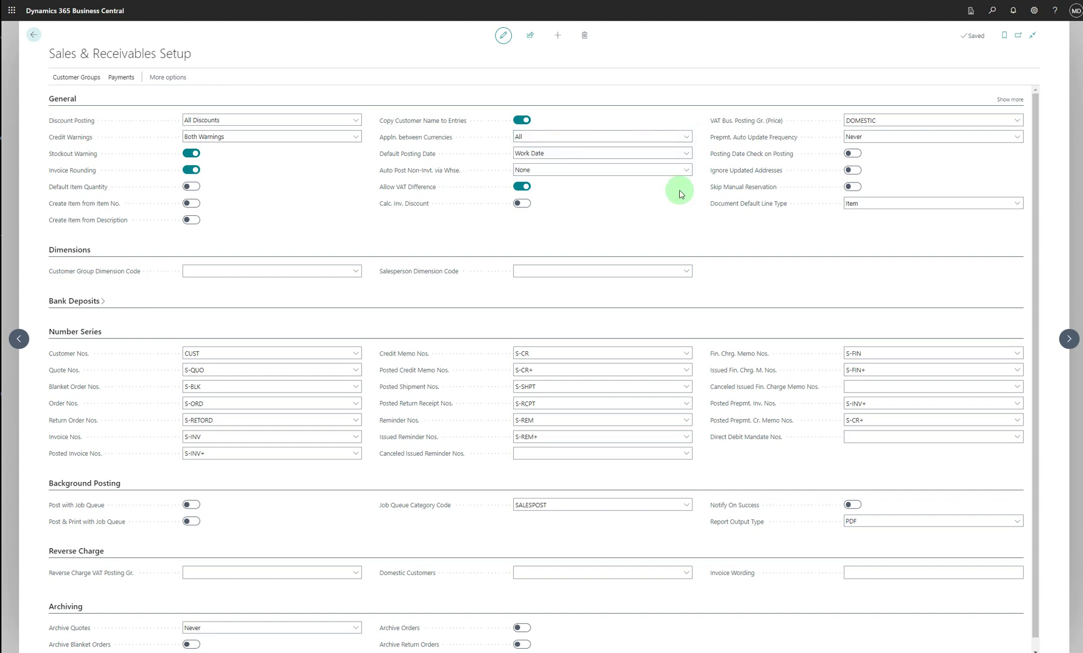
{"action": "left_click", "coordinate": [688, 158]}
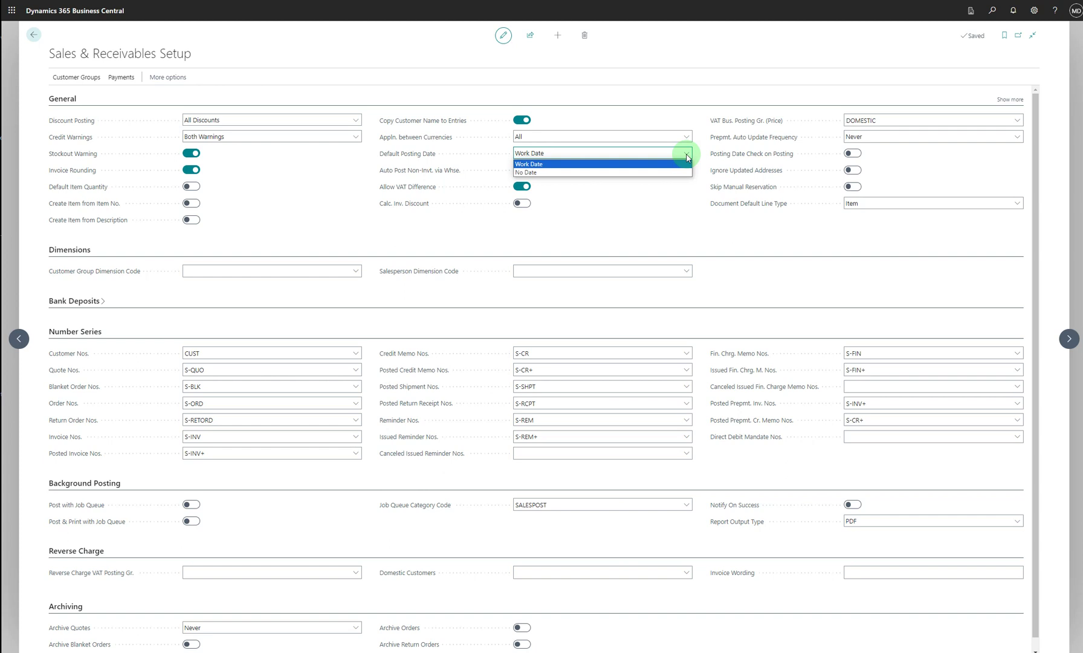
{"action": "left_click", "coordinate": [672, 185]}
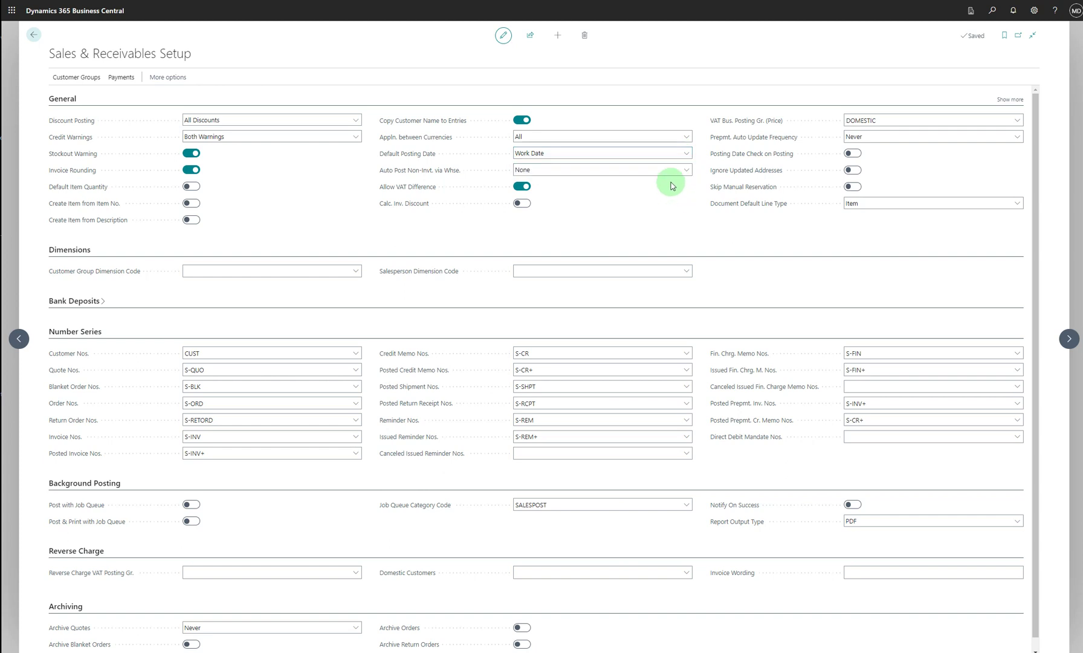
Examine the choices for automatically posting non-inventory items via warehouse without selecting a different one
{"action": "left_click", "coordinate": [687, 171]}
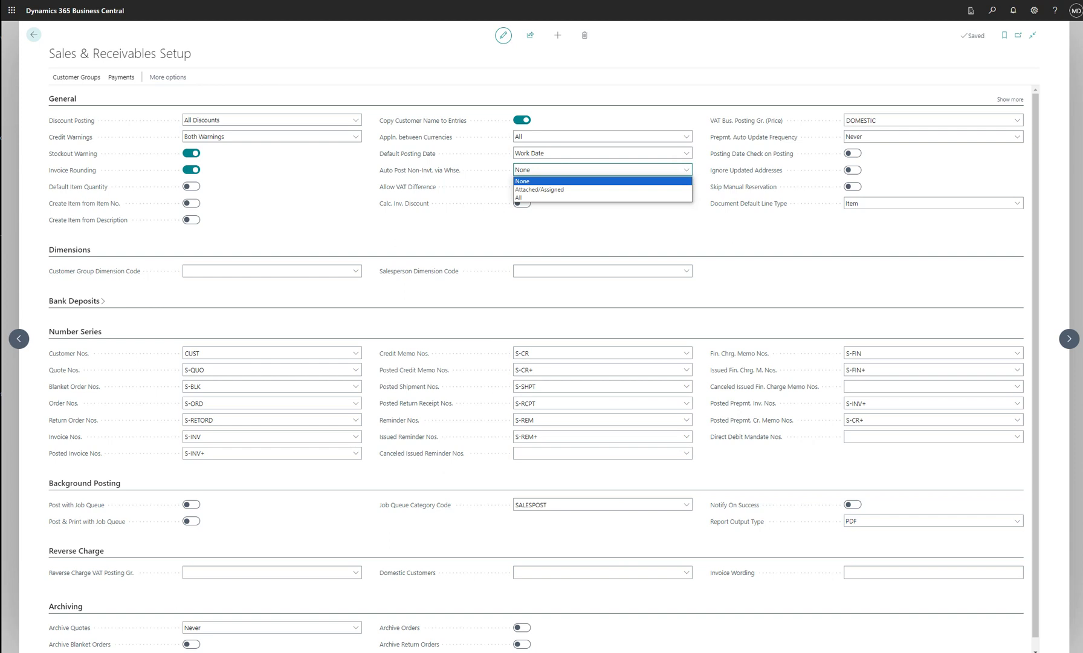
{"action": "left_click", "coordinate": [803, 78]}
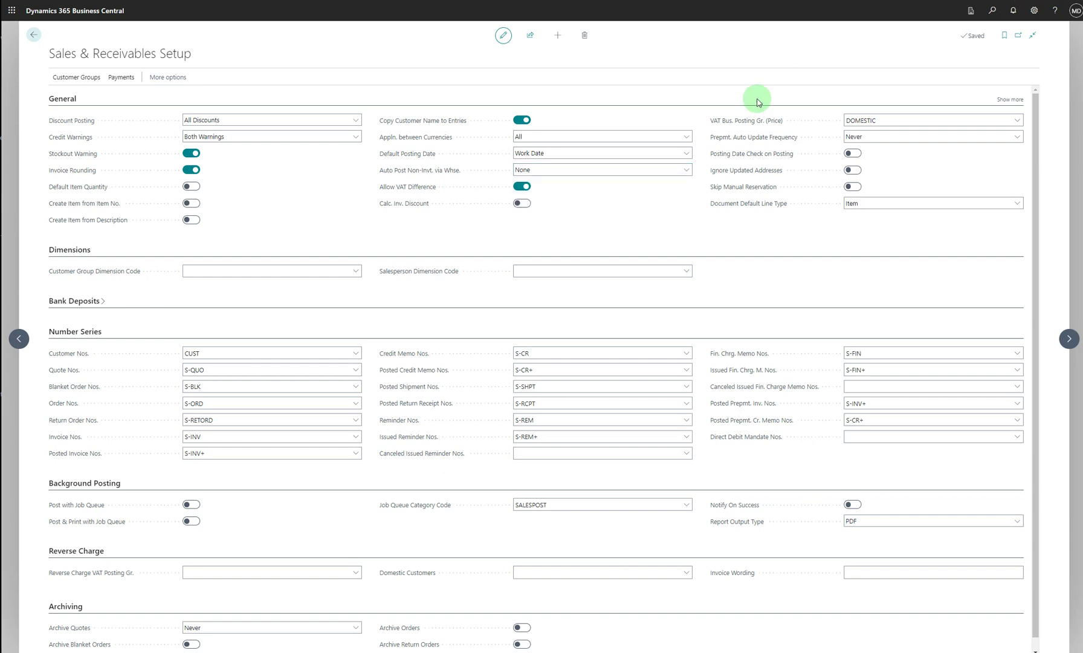
{"action": "left_click", "coordinate": [686, 174]}
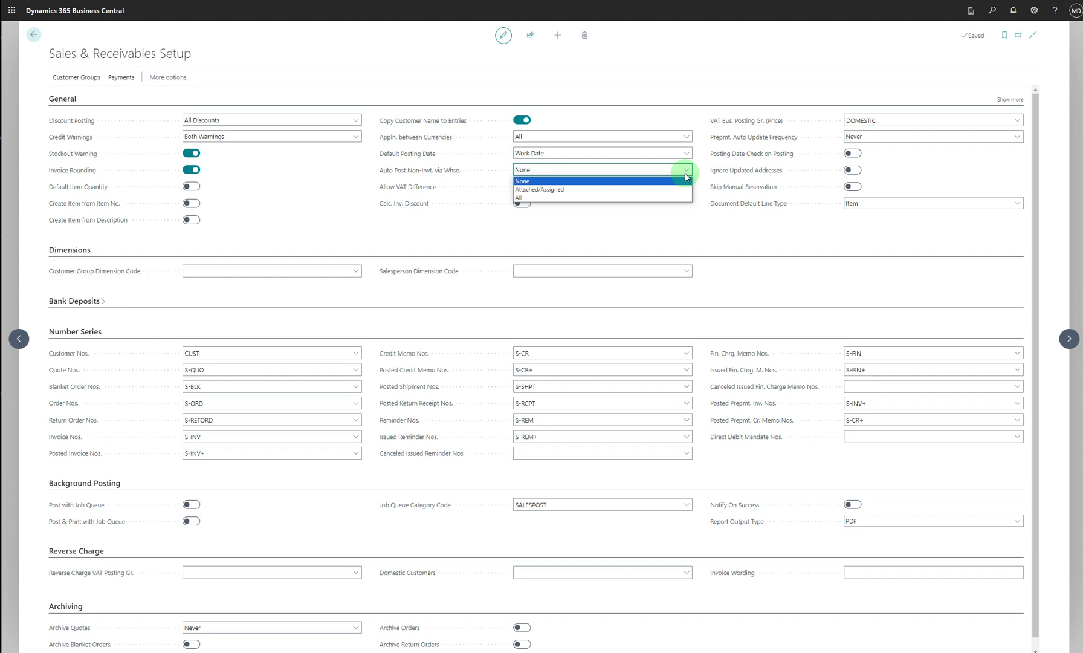
{"action": "left_click", "coordinate": [641, 223]}
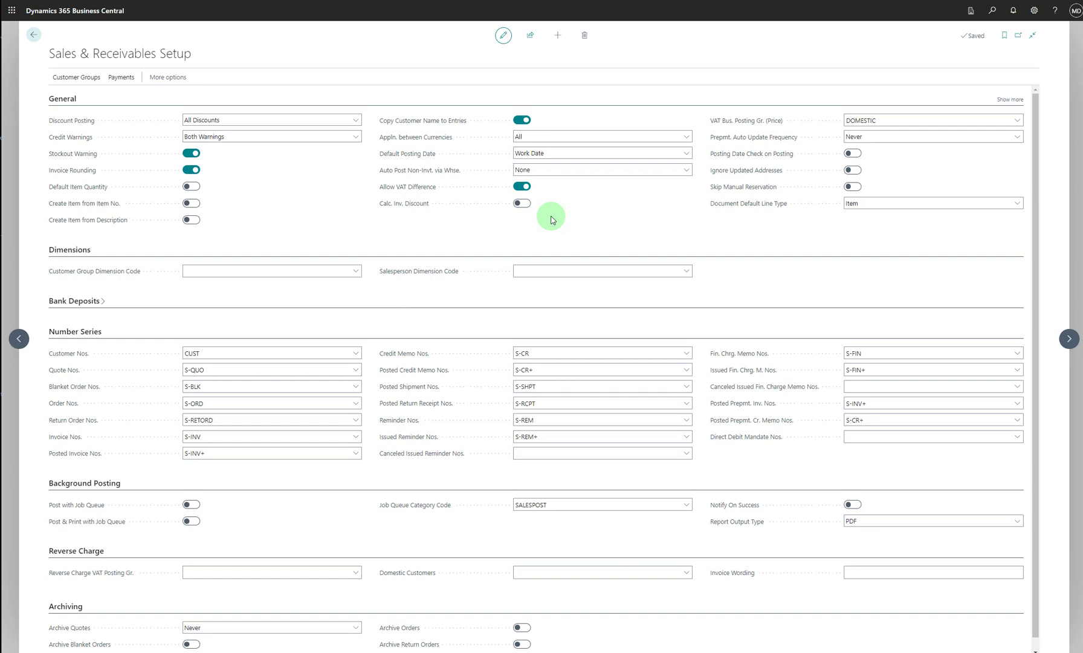
{"action": "left_click", "coordinate": [622, 206]}
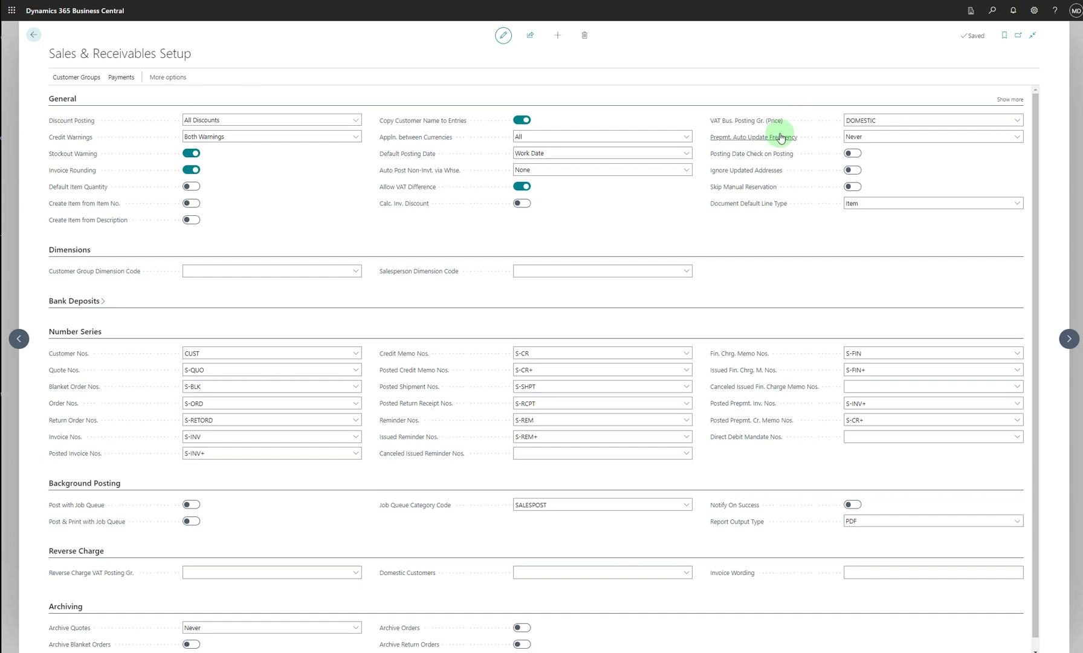
Look through the VAT business posting groups offered for VAT Bus. Posting Gr. (Price) without selecting another
{"action": "left_click", "coordinate": [1018, 122]}
{"action": "left_click", "coordinate": [1019, 123]}
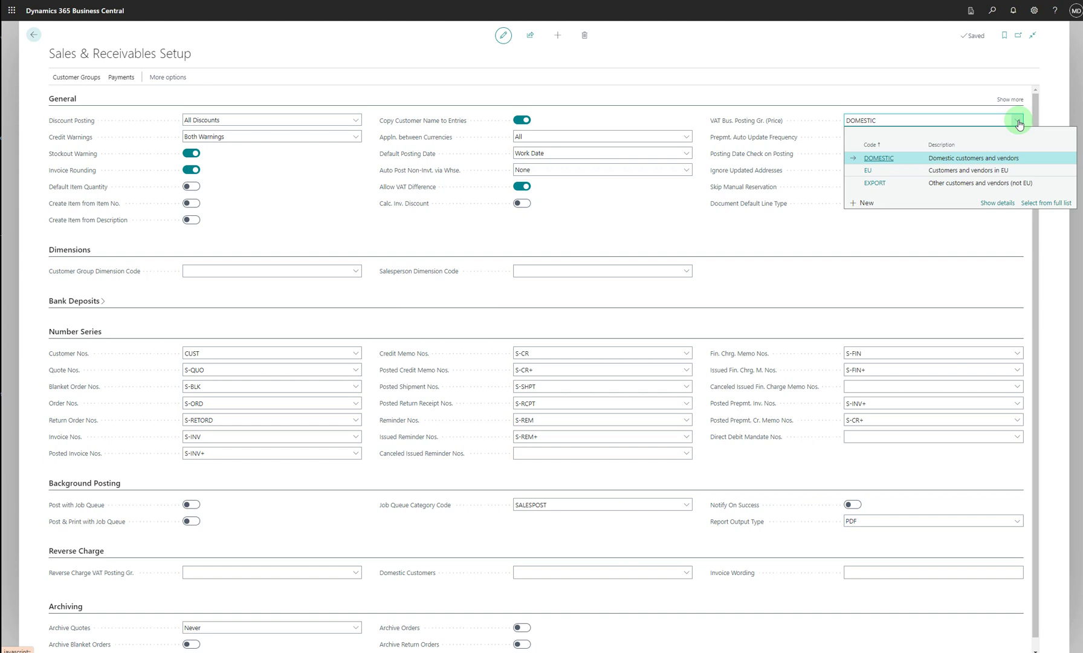
{"action": "left_click", "coordinate": [840, 224]}
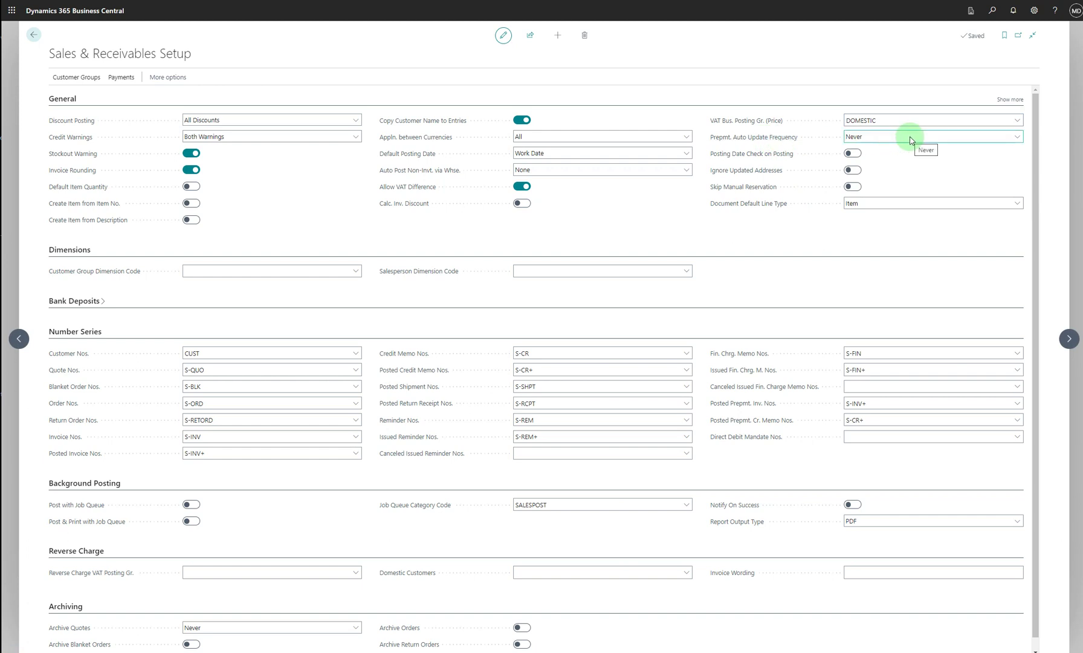
Examine the choices for Prepmt. Auto Update Frequency and Document Default Line Type without changing either setting
{"action": "left_click", "coordinate": [1016, 140]}
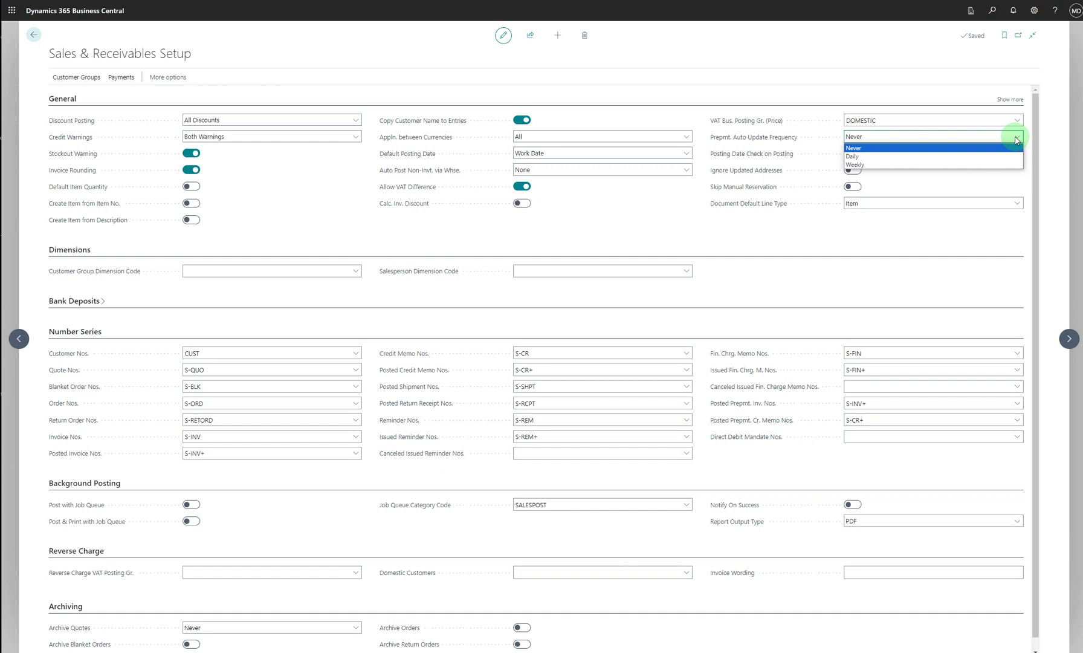
{"action": "left_click", "coordinate": [1004, 139]}
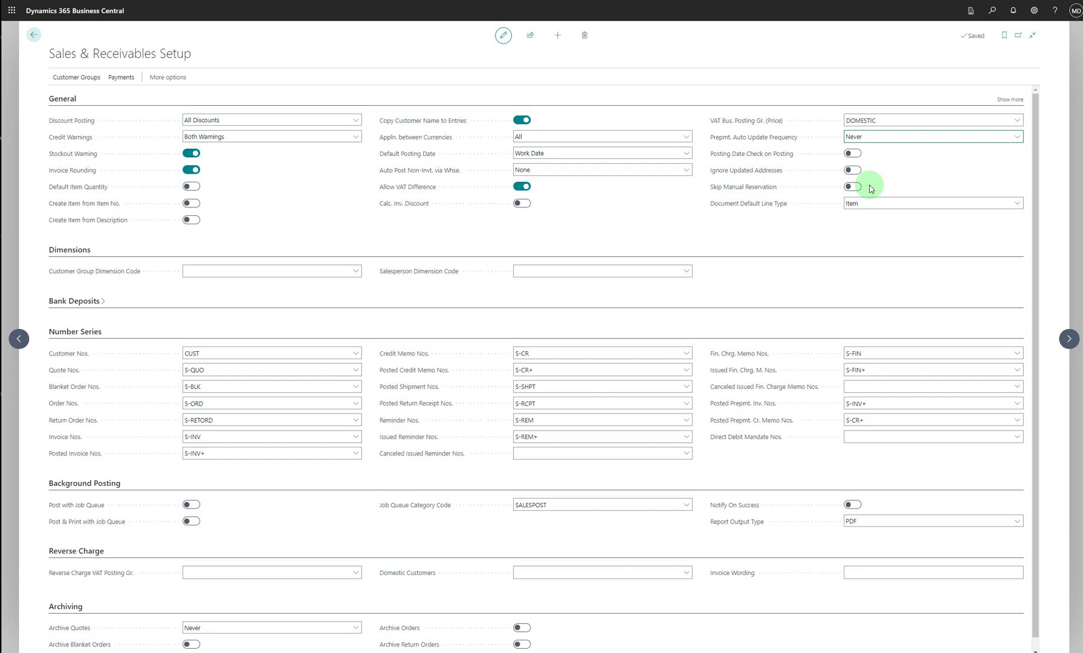
{"action": "left_click", "coordinate": [1011, 205]}
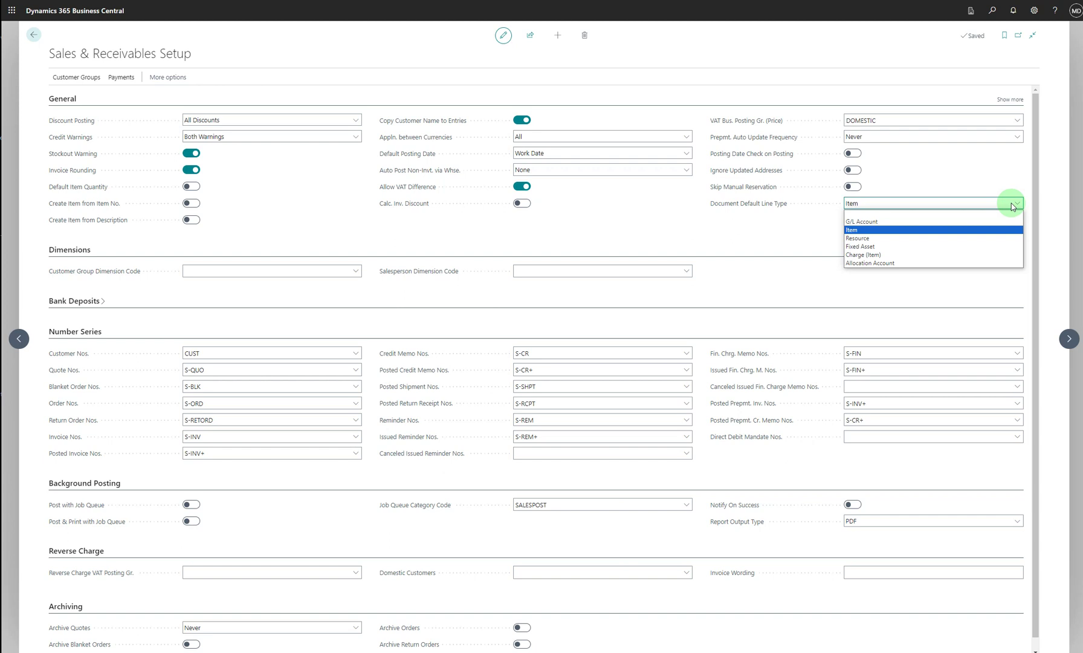
{"action": "left_click", "coordinate": [973, 175]}
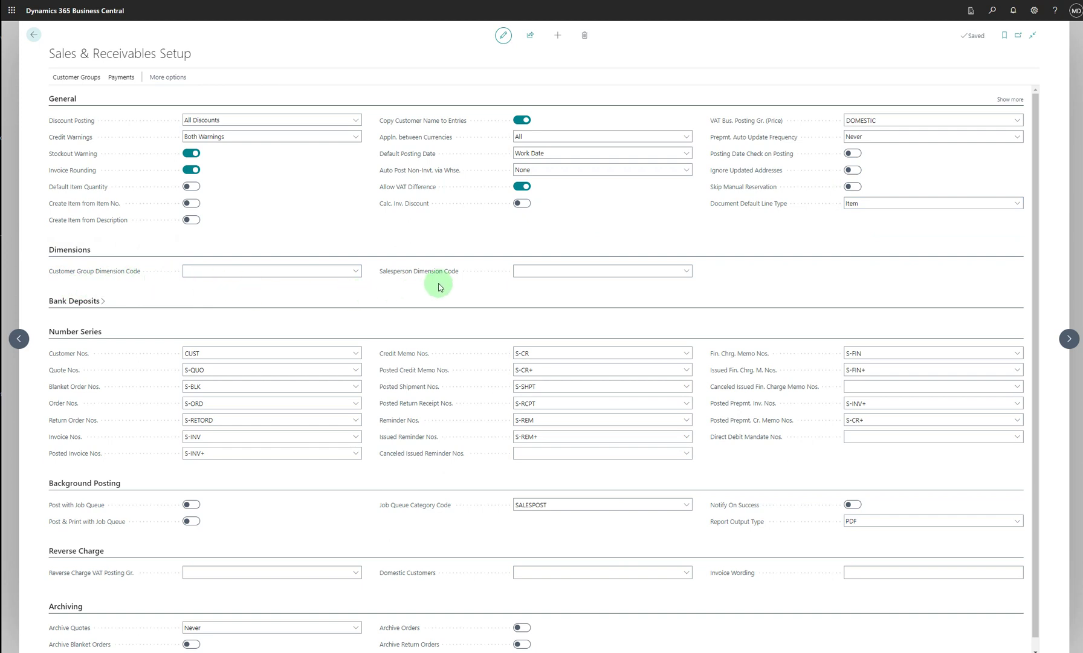
Look through the dimensions offered for Customer Group Dimension Code and Salesperson Dimension Code without assigning any
{"action": "left_click", "coordinate": [358, 275]}
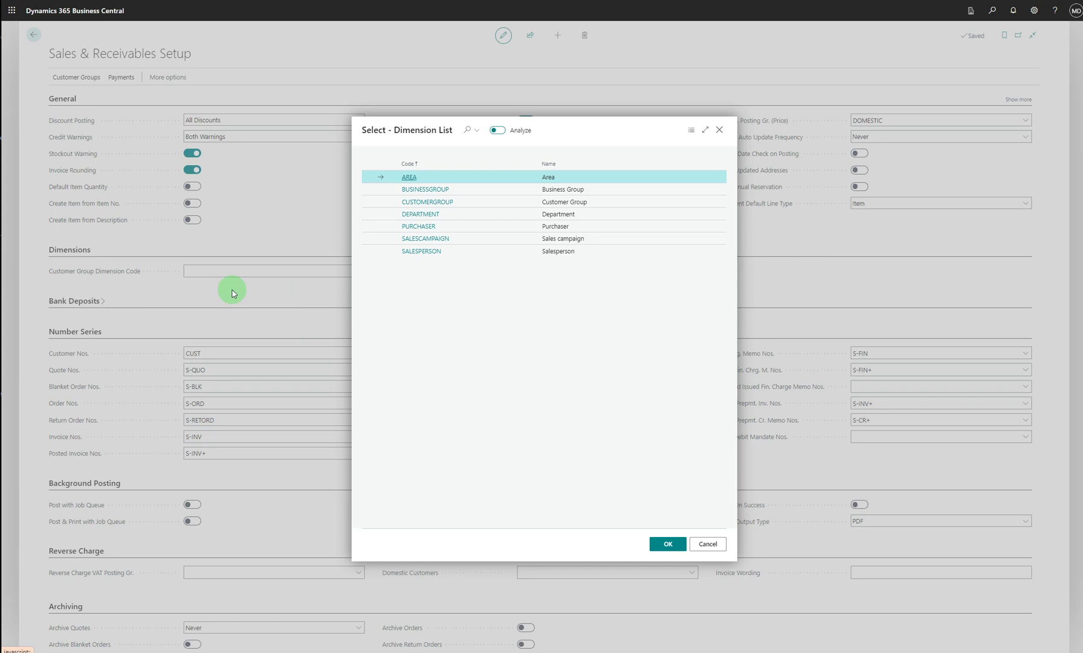
{"action": "left_click", "coordinate": [699, 544]}
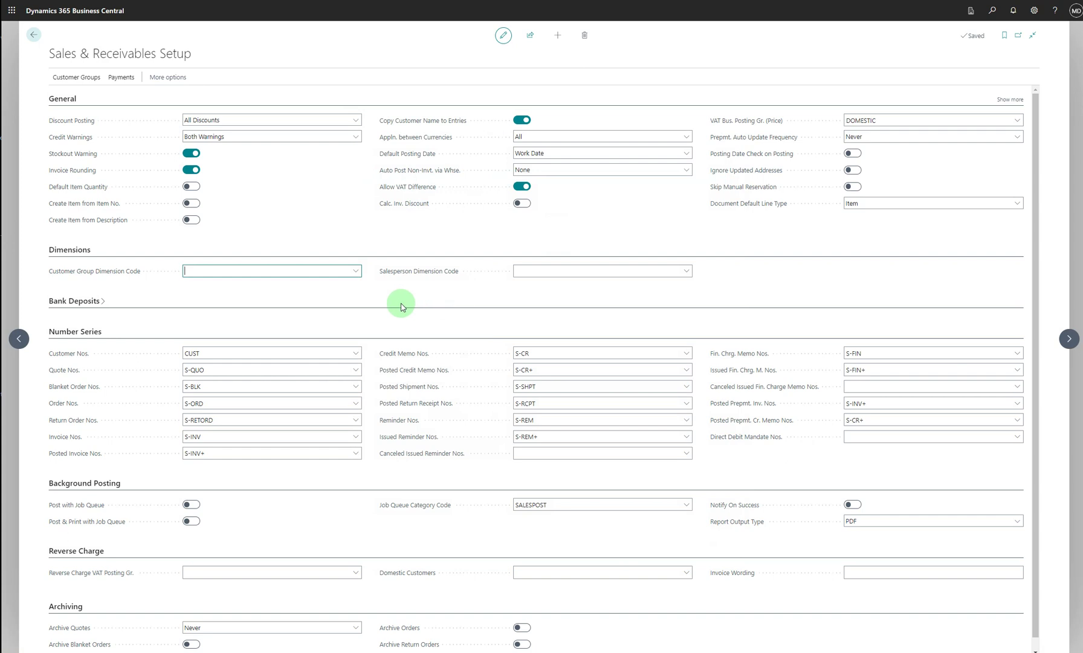
{"action": "left_click", "coordinate": [690, 274]}
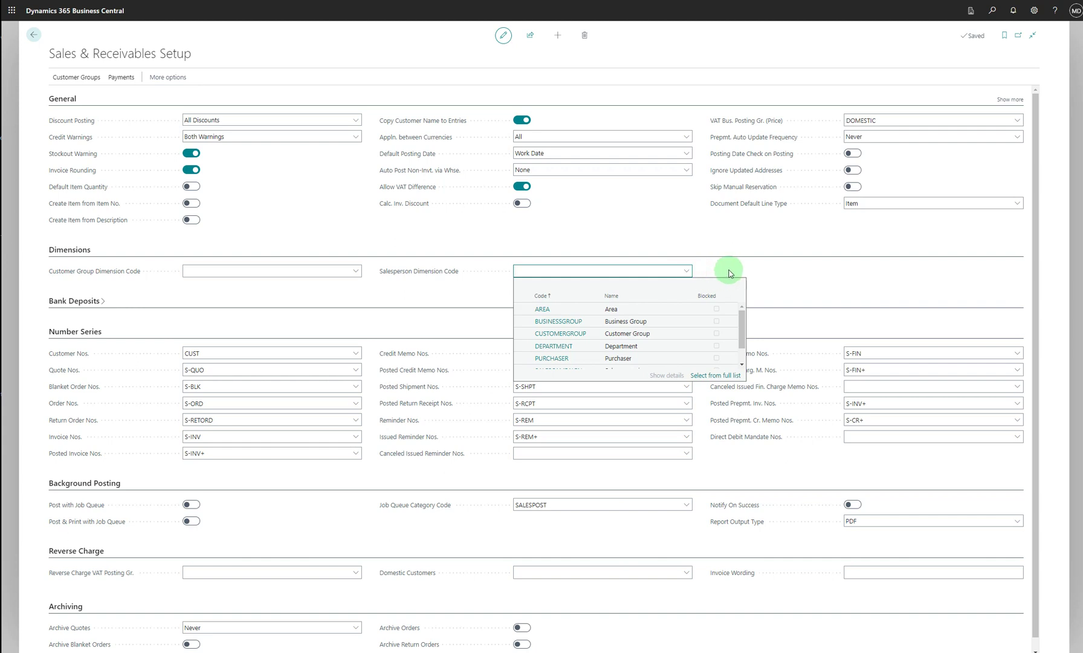
{"action": "left_click", "coordinate": [765, 277]}
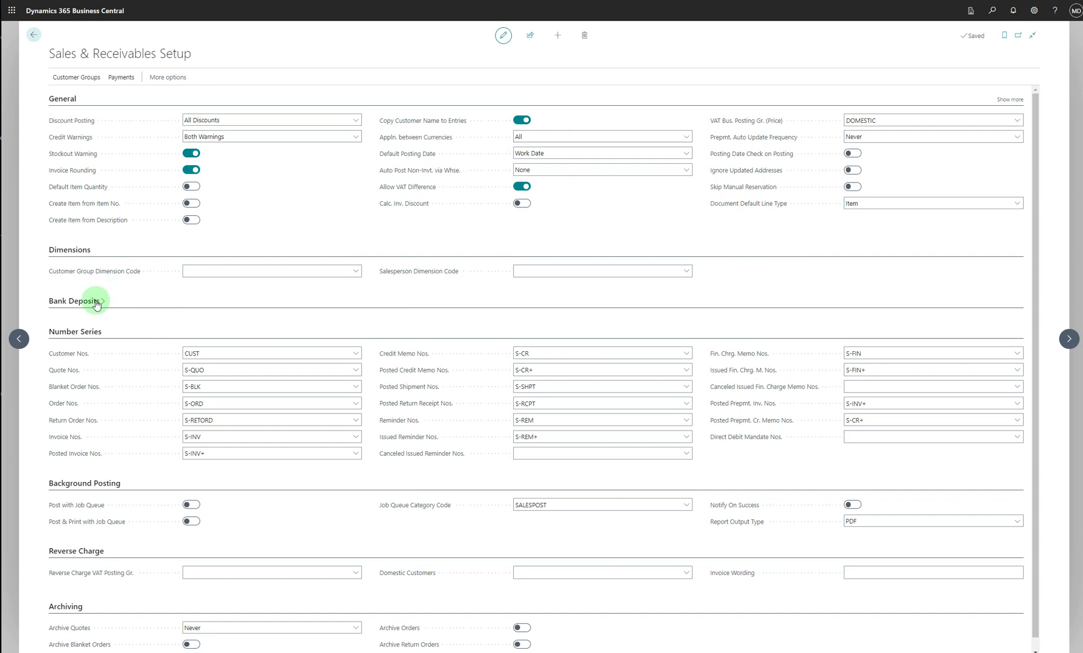
Expand the Bank Deposits section and review its settings together with the Number Series assignments
{"action": "left_click", "coordinate": [161, 300]}
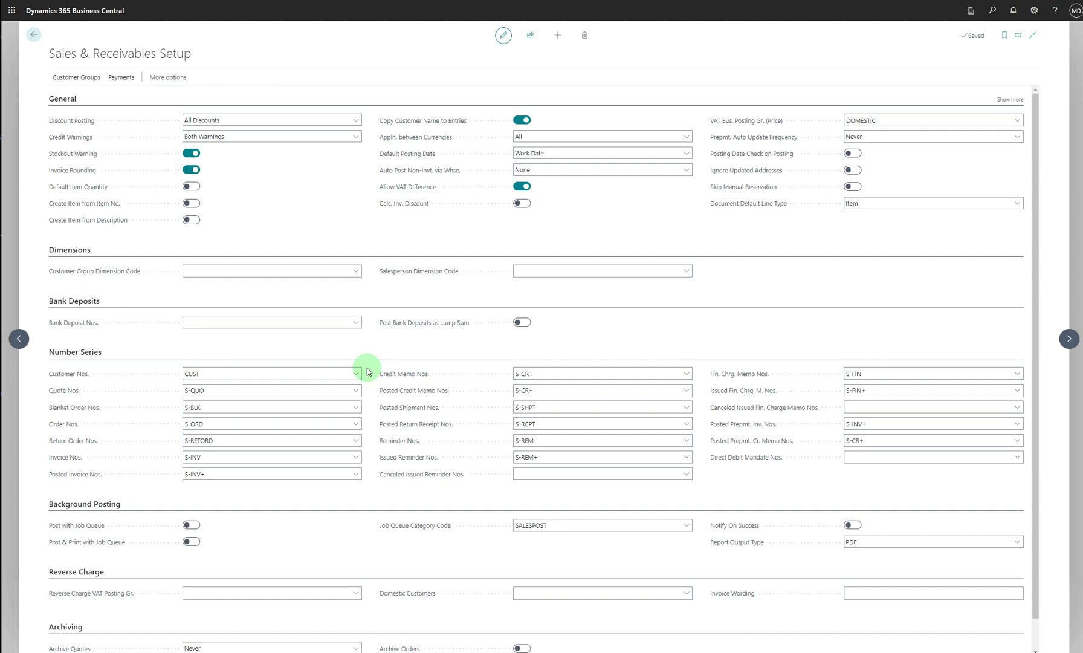
{"action": "left_click", "coordinate": [290, 391]}
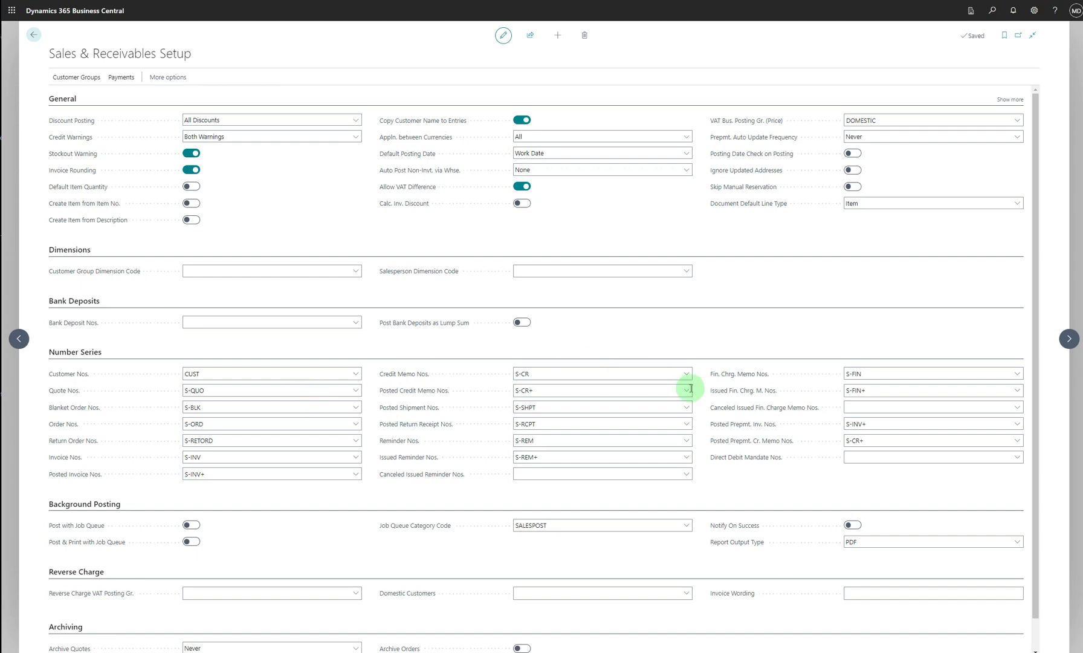
{"action": "left_click", "coordinate": [321, 375]}
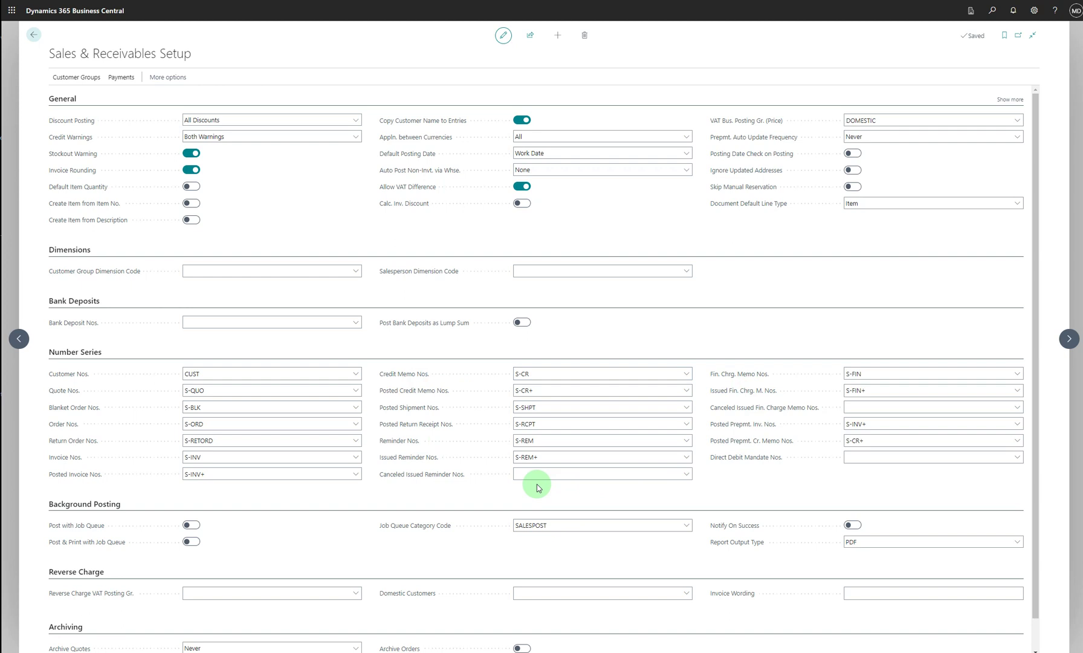
Review the Job Queue Category Code choices under Background Posting and keep PDF as the Report Output Type
{"action": "scroll", "coordinate": [1018, 2], "scroll_direction": "down", "scroll_amount": 1}
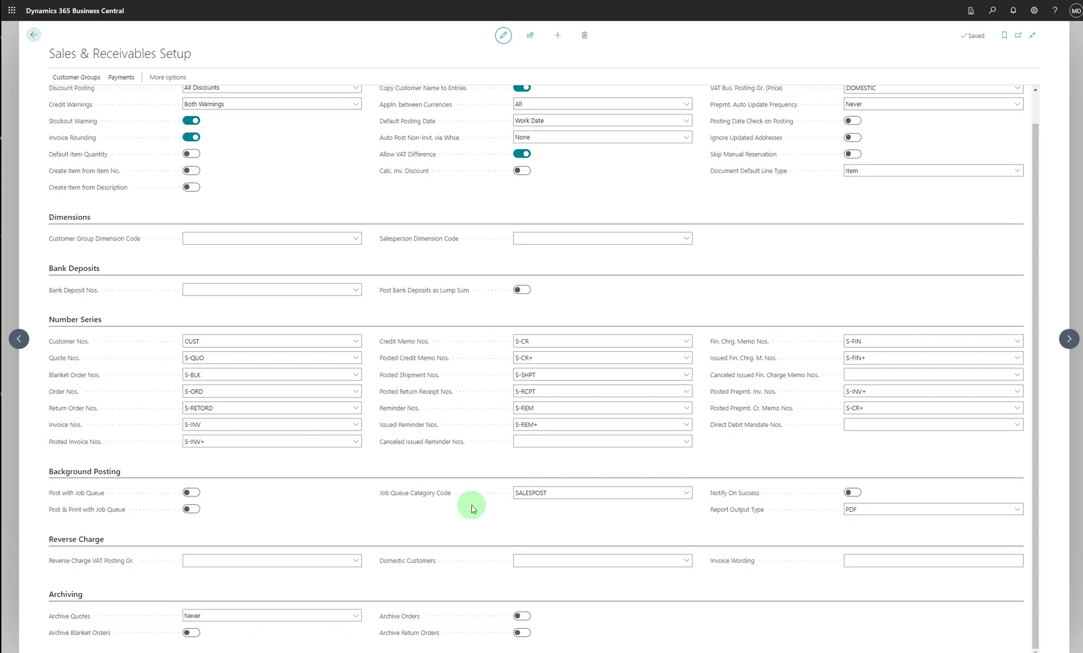
{"action": "left_click", "coordinate": [687, 496]}
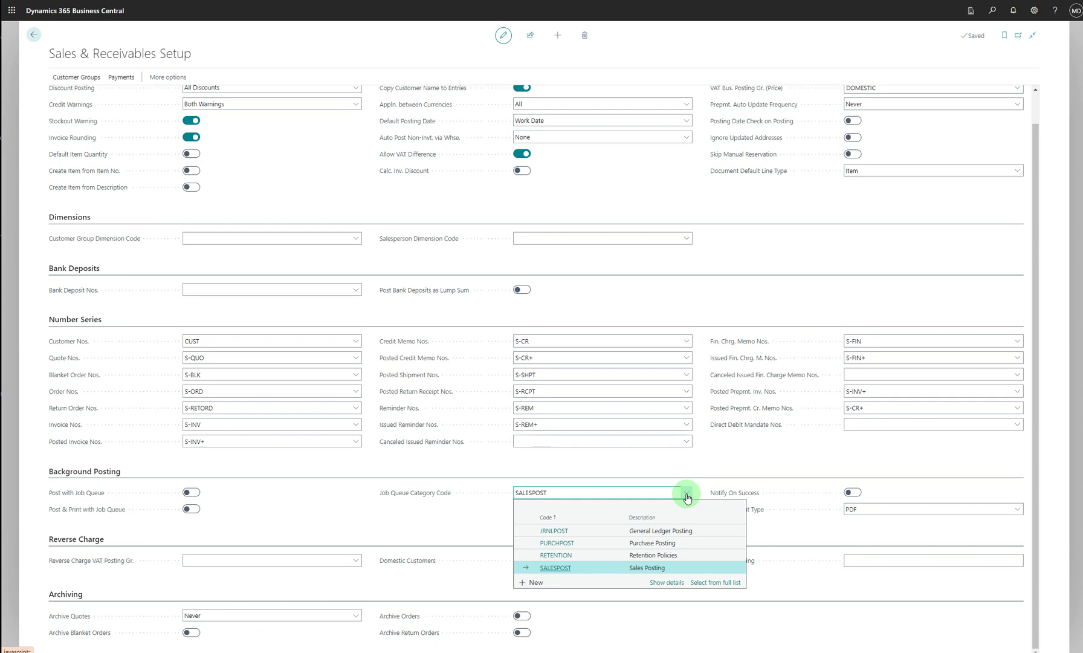
{"action": "left_click", "coordinate": [687, 497]}
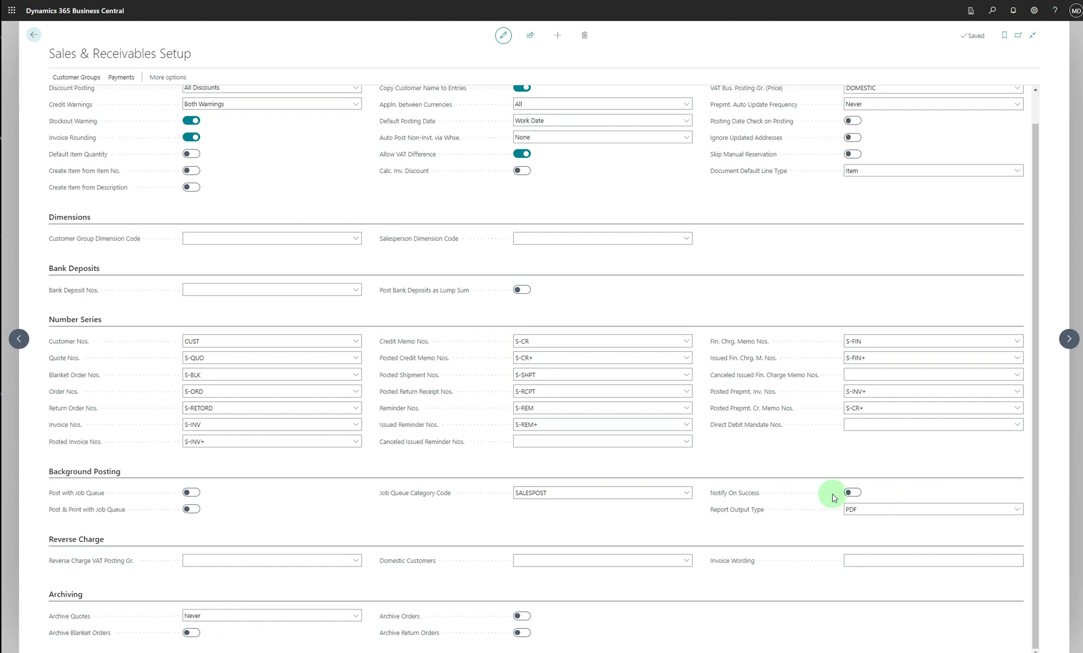
{"action": "left_click", "coordinate": [1017, 513]}
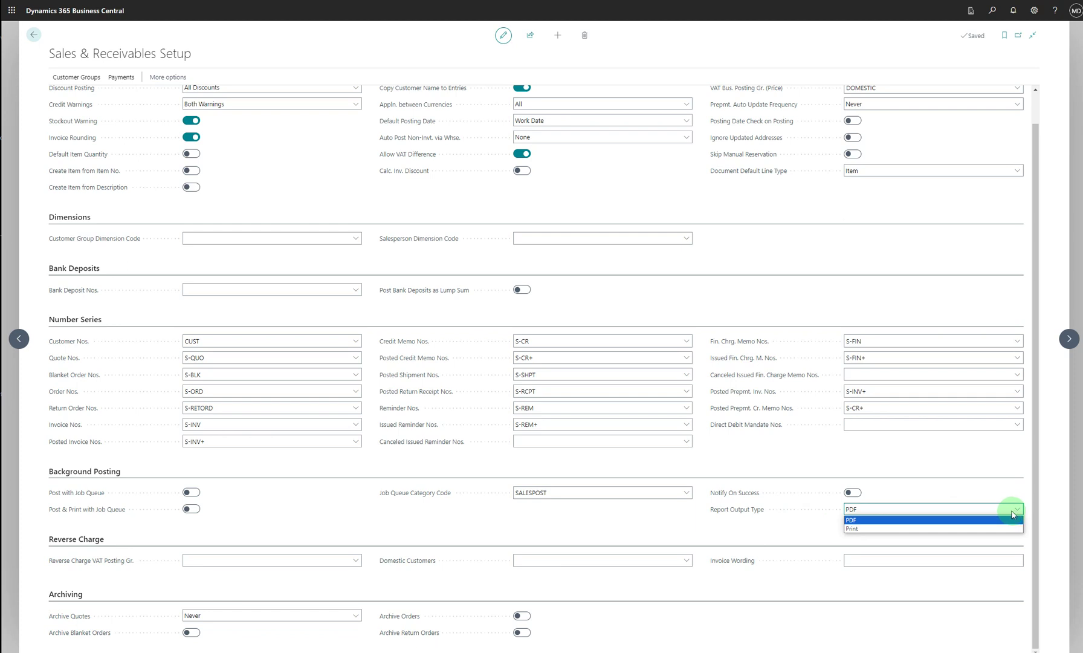
{"action": "left_click", "coordinate": [848, 520]}
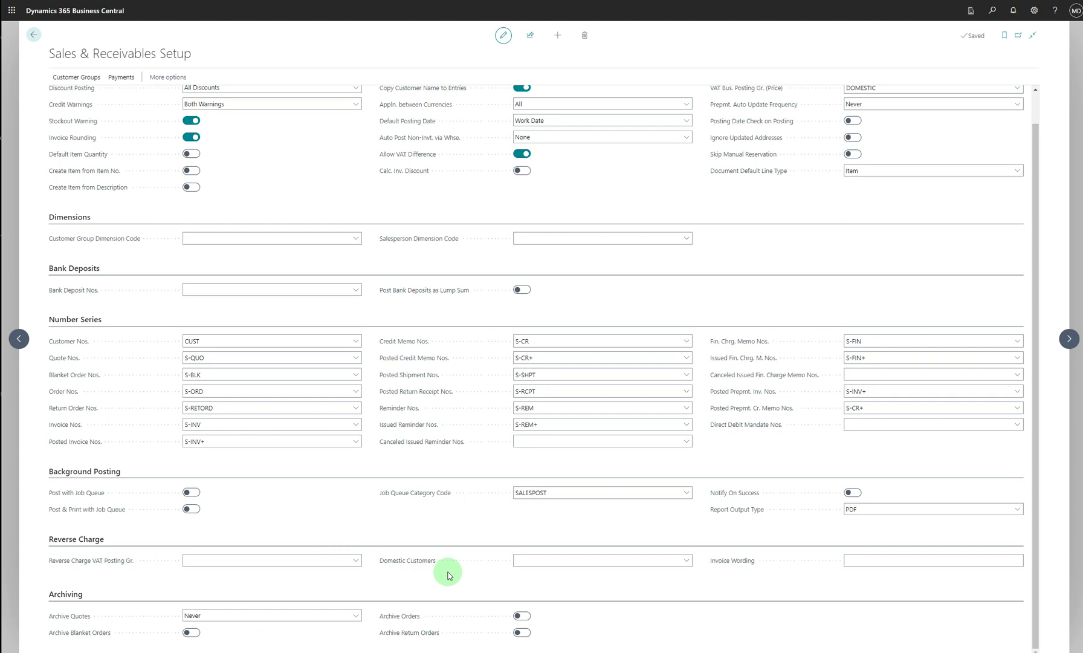
Examine the choices for Domestic Customers under Reverse Charge and Archive Quotes under Archiving without changing them
{"action": "left_click", "coordinate": [686, 562]}
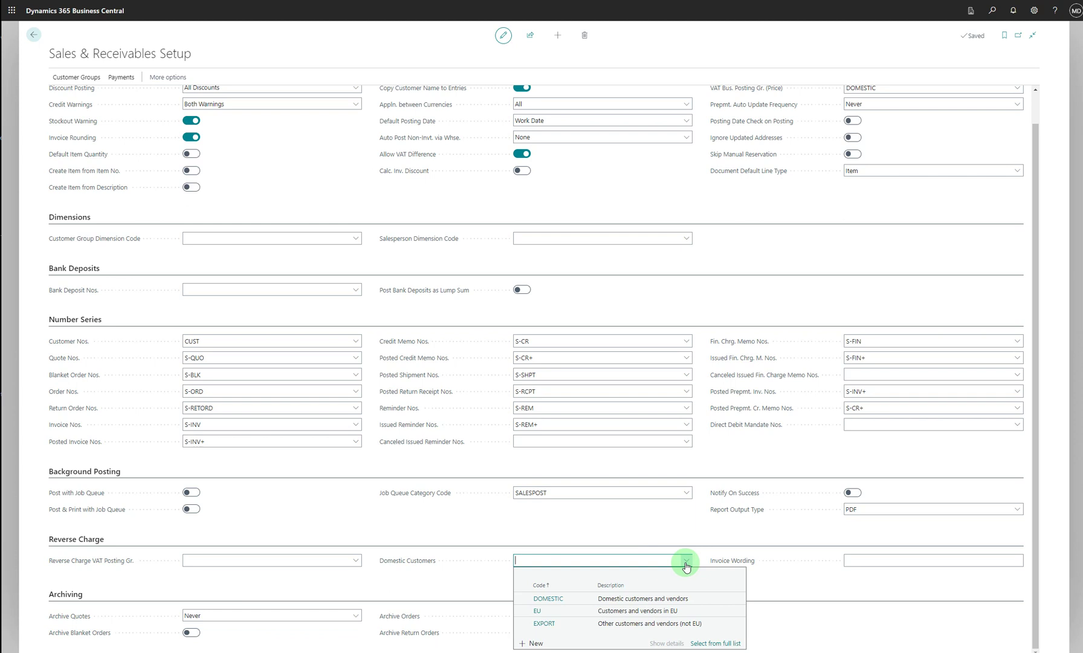
{"action": "left_click", "coordinate": [687, 564]}
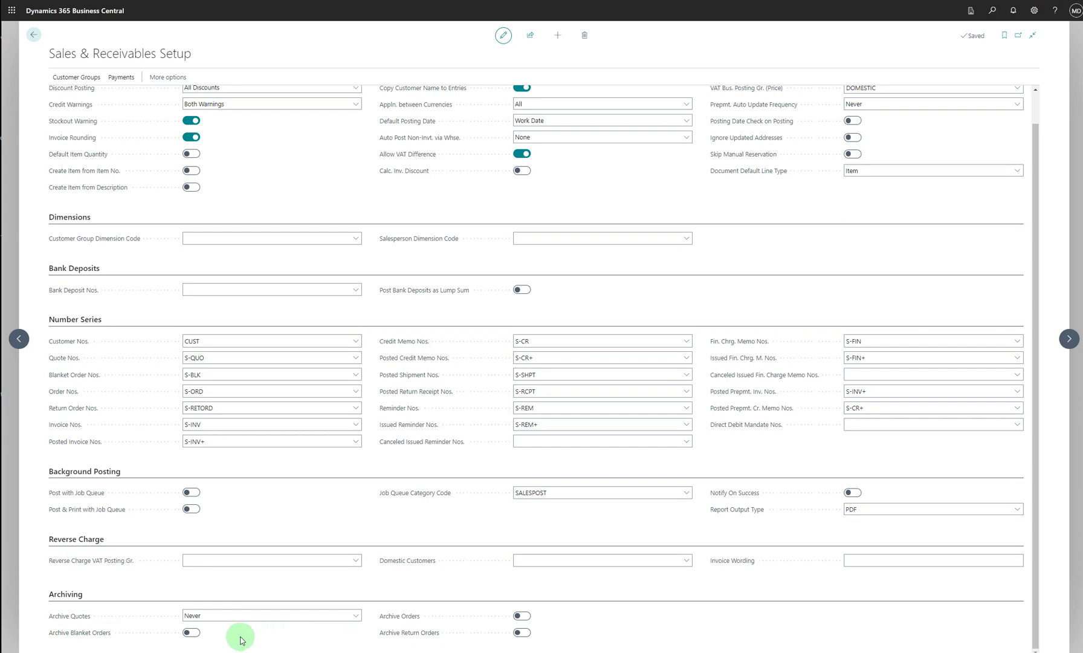
{"action": "left_click", "coordinate": [355, 617]}
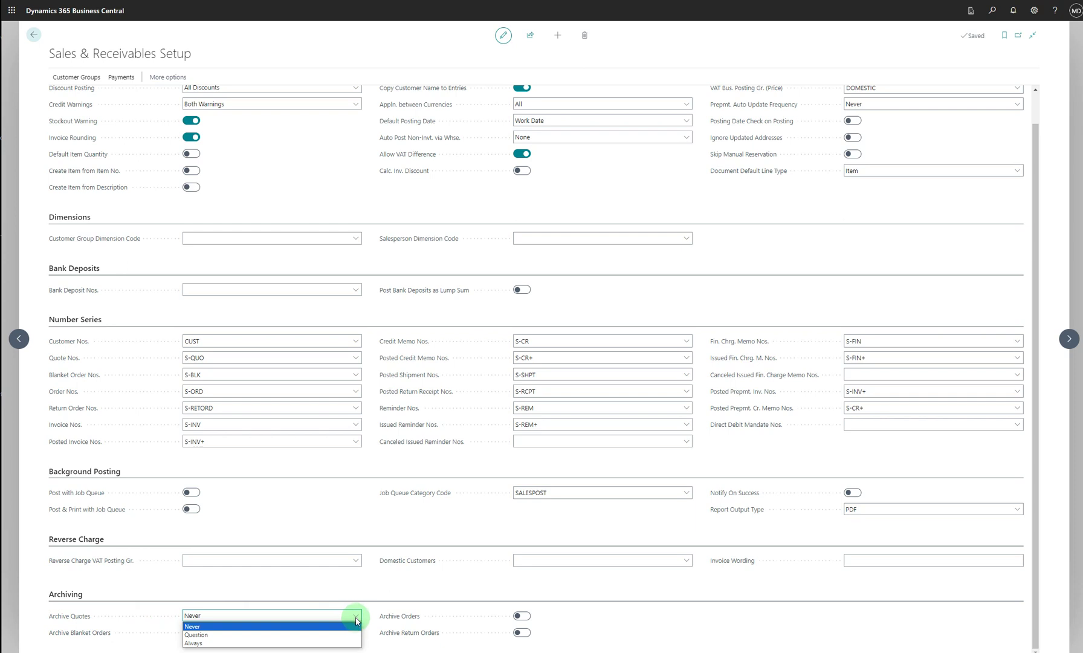
{"action": "left_click", "coordinate": [363, 608]}
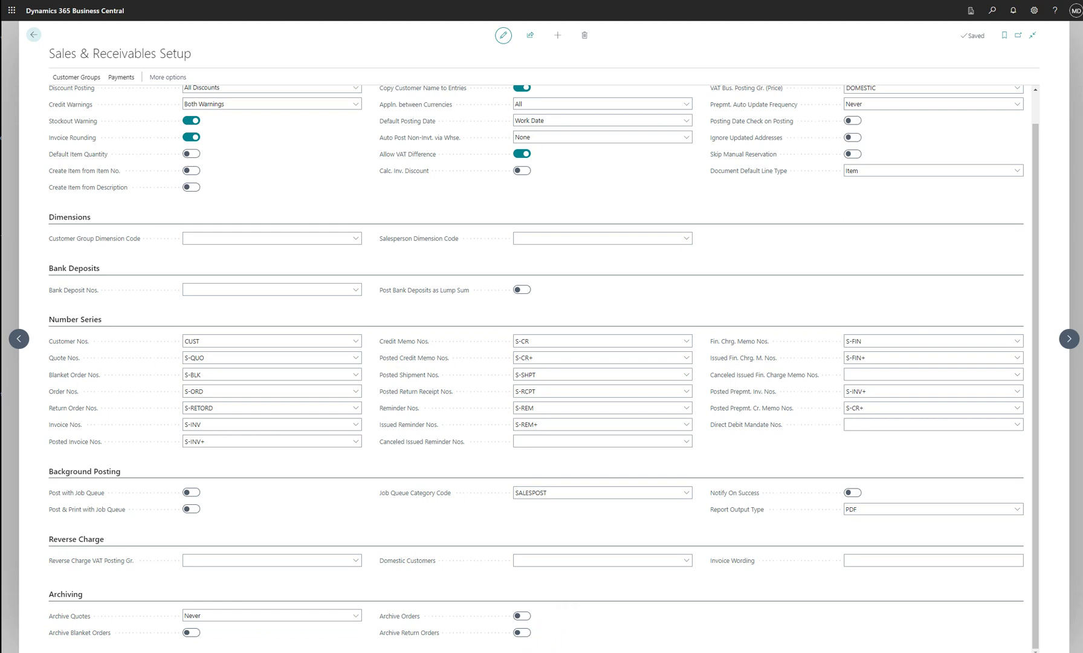
{"action": "scroll", "coordinate": [830, 215], "scroll_direction": "up", "scroll_amount": 1}
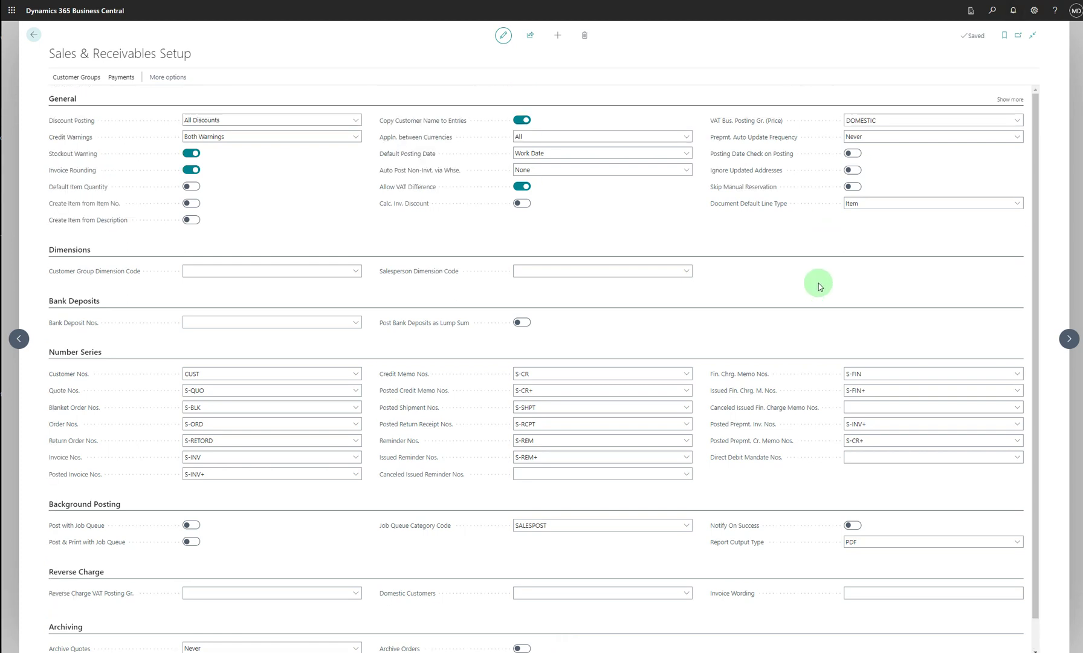